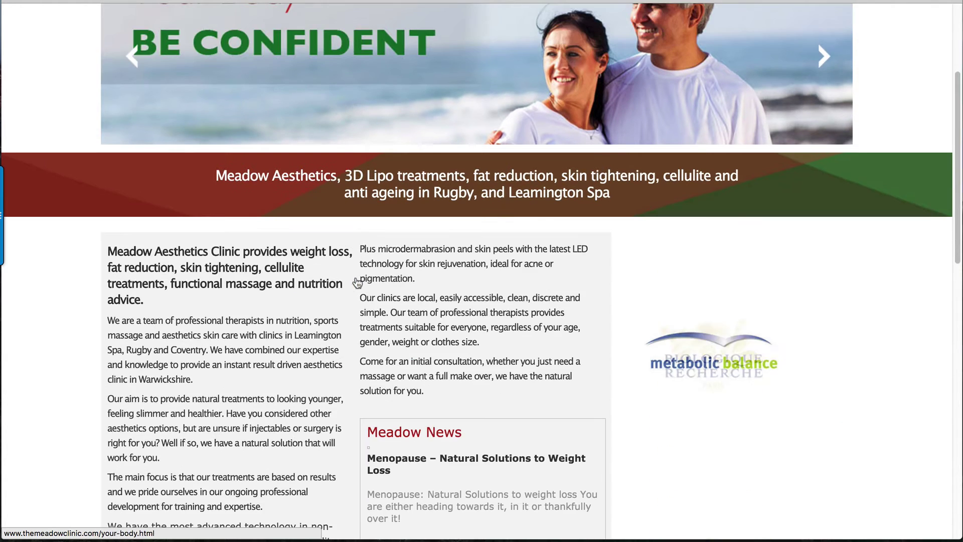
Step: Browse the old Meadow Clinic homepage, then switch Chrome to full screen
{"action": "scroll", "coordinate": [358, 282], "scroll_direction": "down", "scroll_amount": 2}
{"action": "scroll", "coordinate": [527, 402], "scroll_direction": "down", "scroll_amount": 12}
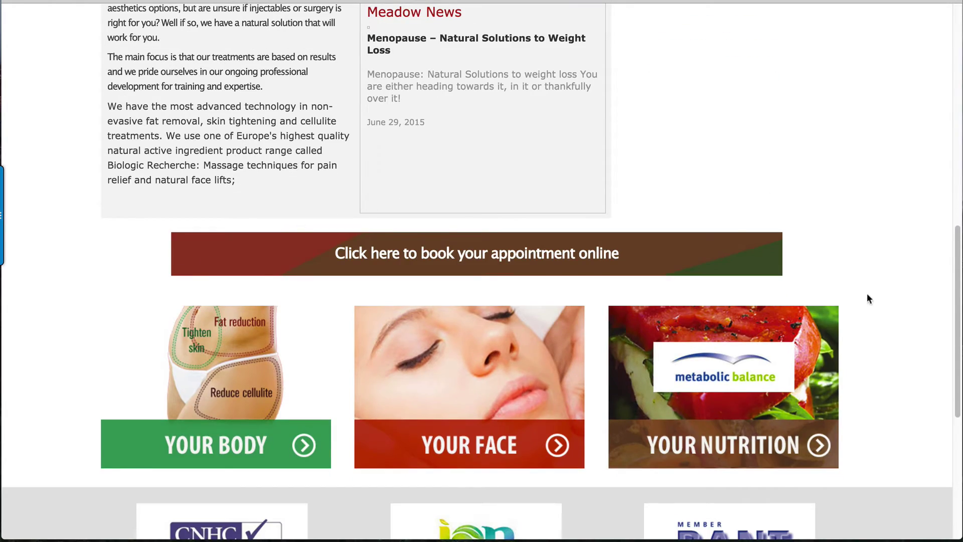
{"action": "scroll", "coordinate": [867, 294], "scroll_direction": "down", "scroll_amount": 10}
{"action": "scroll", "coordinate": [426, 116], "scroll_direction": "up", "scroll_amount": 20}
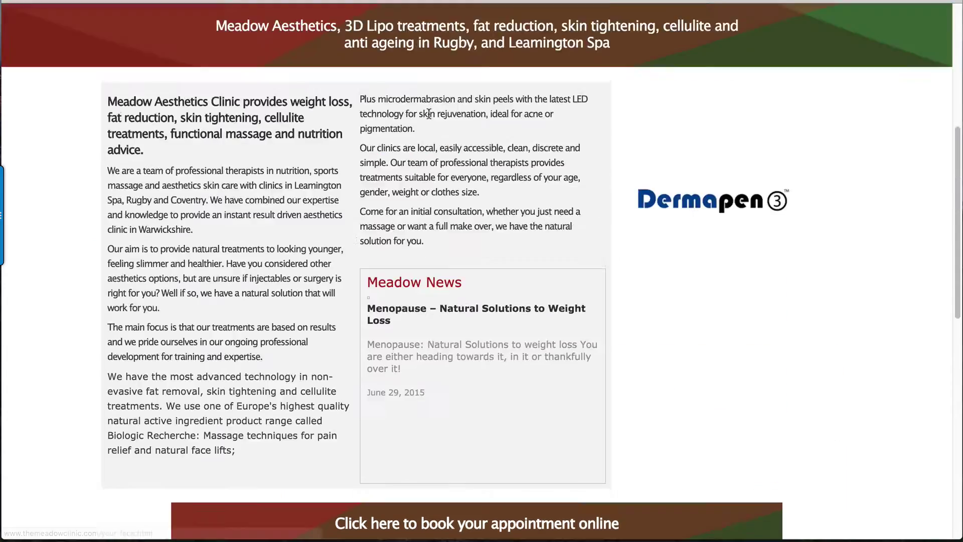
{"action": "scroll", "coordinate": [429, 114], "scroll_direction": "up", "scroll_amount": 12}
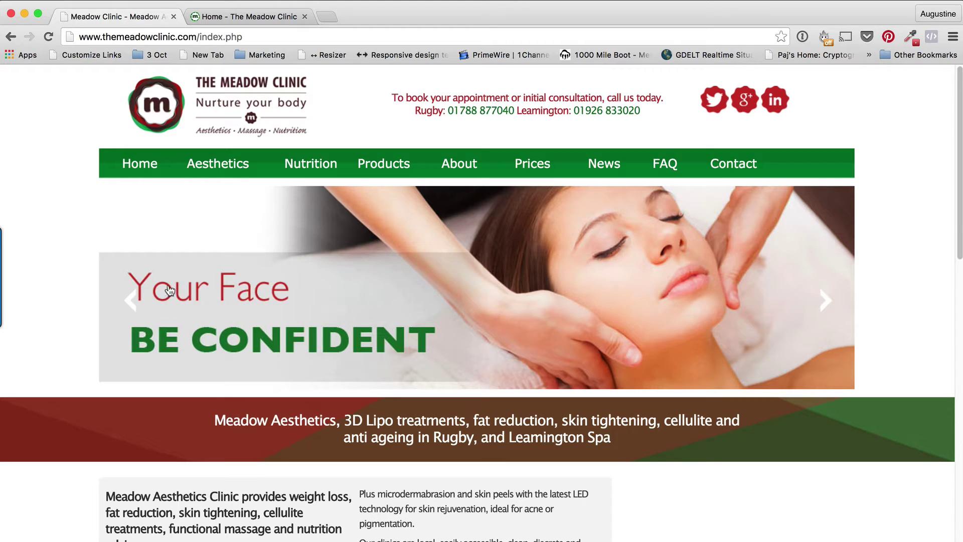
{"action": "key", "text": "ctrl+super+f"}
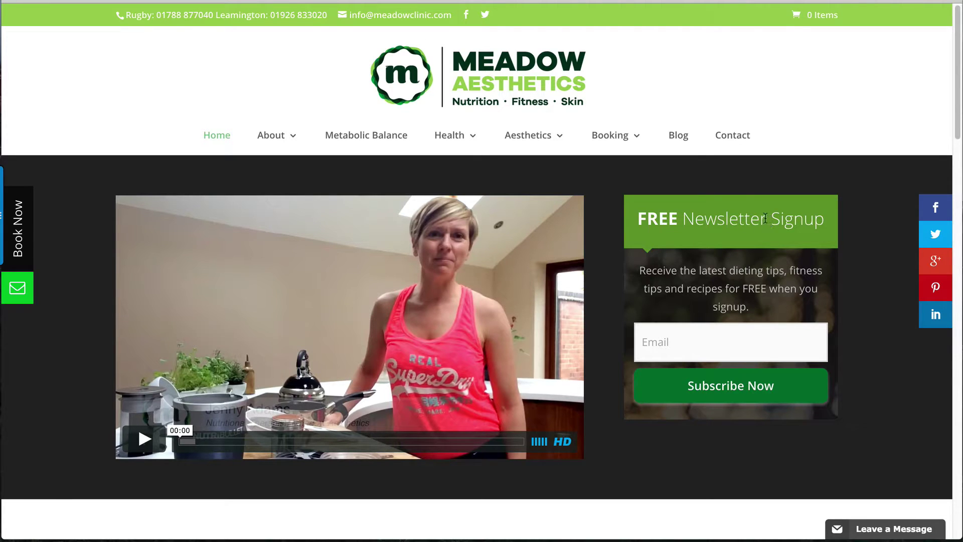
{"action": "scroll", "coordinate": [862, 227], "scroll_direction": "down", "scroll_amount": 1}
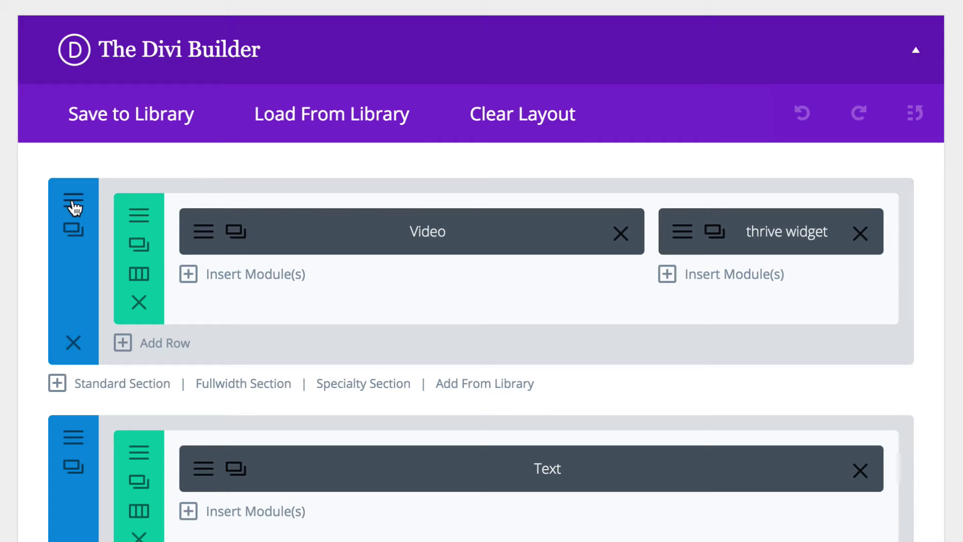
{"action": "left_click", "coordinate": [74, 205]}
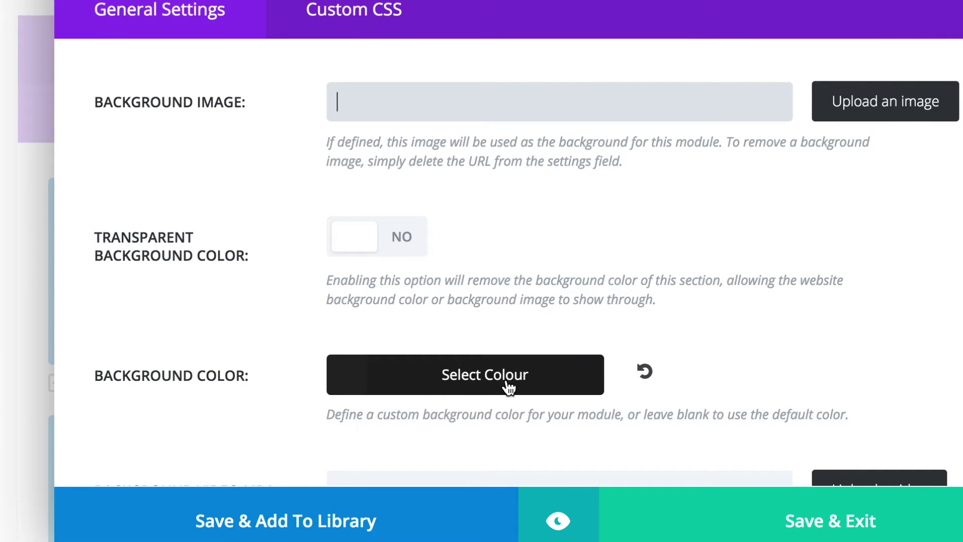
{"action": "scroll", "coordinate": [249, 372], "scroll_direction": "down", "scroll_amount": 1}
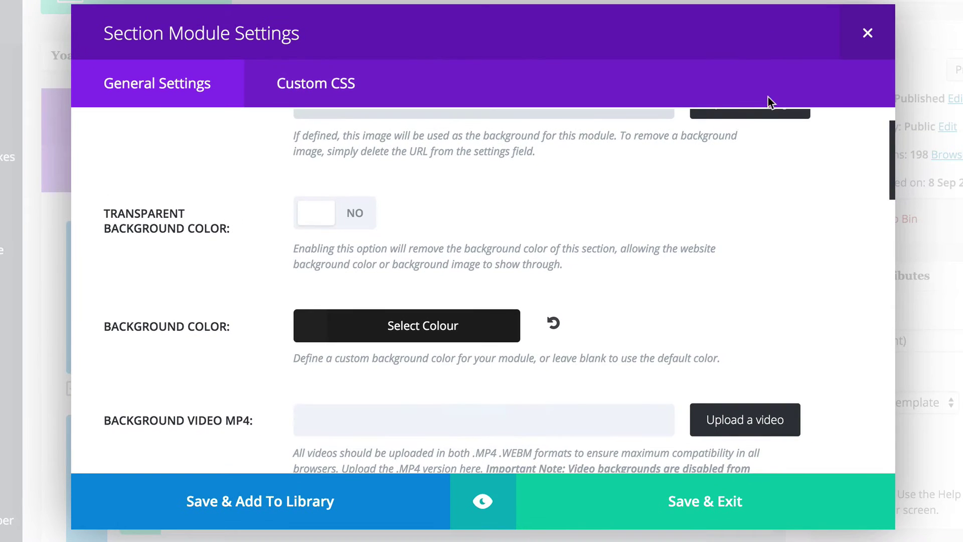
{"action": "left_click", "coordinate": [872, 35]}
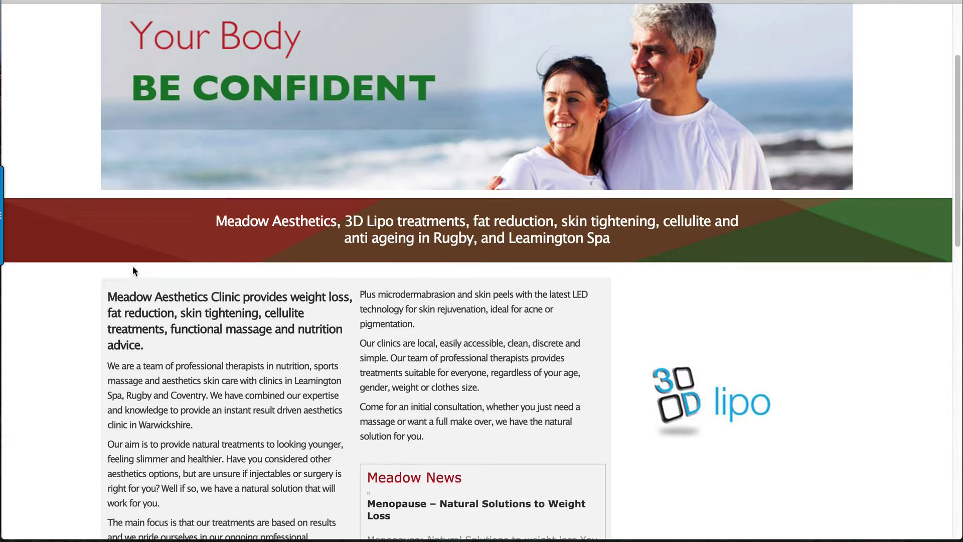
Step: Scroll down and back up through the old Meadow Clinic homepage
{"action": "scroll", "coordinate": [133, 271], "scroll_direction": "down", "scroll_amount": 3}
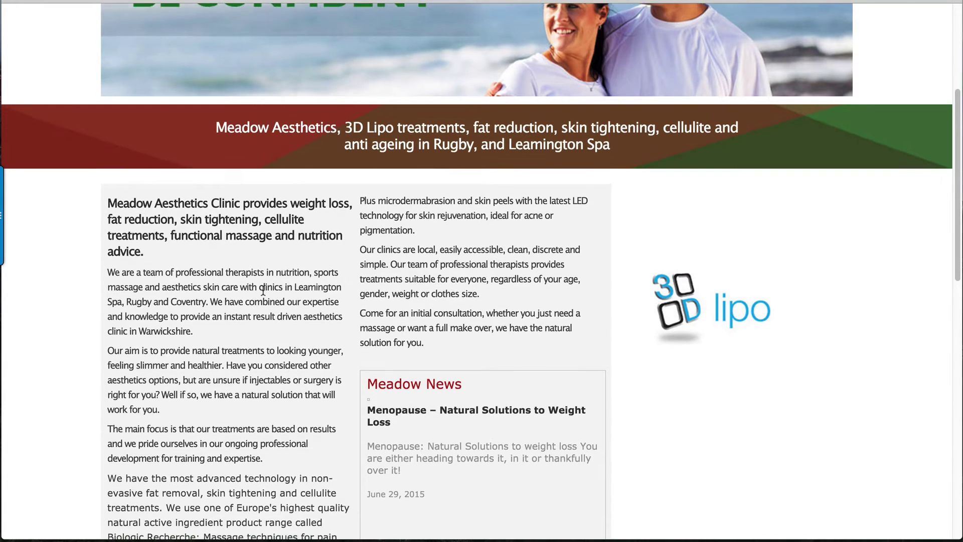
{"action": "scroll", "coordinate": [263, 294], "scroll_direction": "down", "scroll_amount": 1}
{"action": "scroll", "coordinate": [263, 289], "scroll_direction": "down", "scroll_amount": 1}
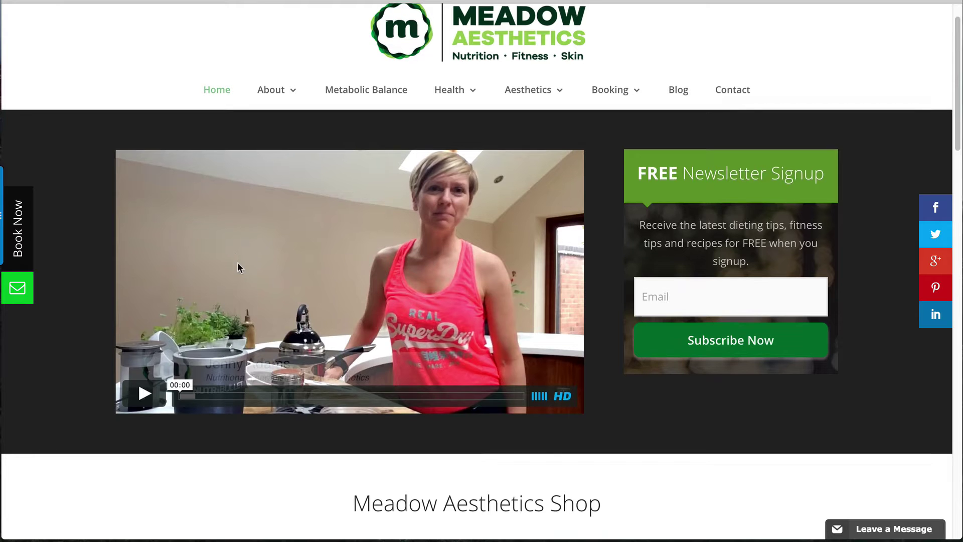
{"action": "scroll", "coordinate": [238, 264], "scroll_direction": "down", "scroll_amount": 8}
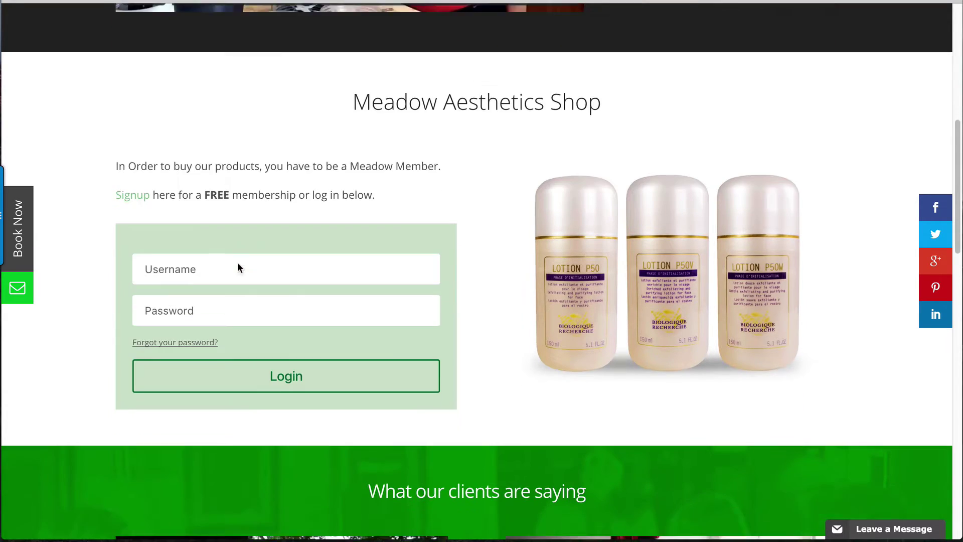
{"action": "scroll", "coordinate": [541, 312], "scroll_direction": "down", "scroll_amount": 2}
{"action": "scroll", "coordinate": [541, 312], "scroll_direction": "up", "scroll_amount": 2}
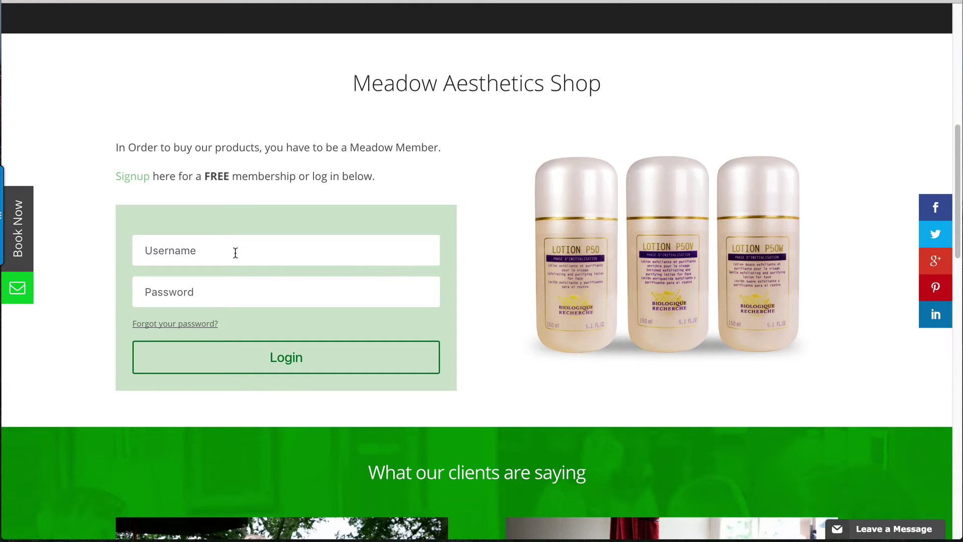
{"action": "scroll", "coordinate": [313, 309], "scroll_direction": "up", "scroll_amount": 1}
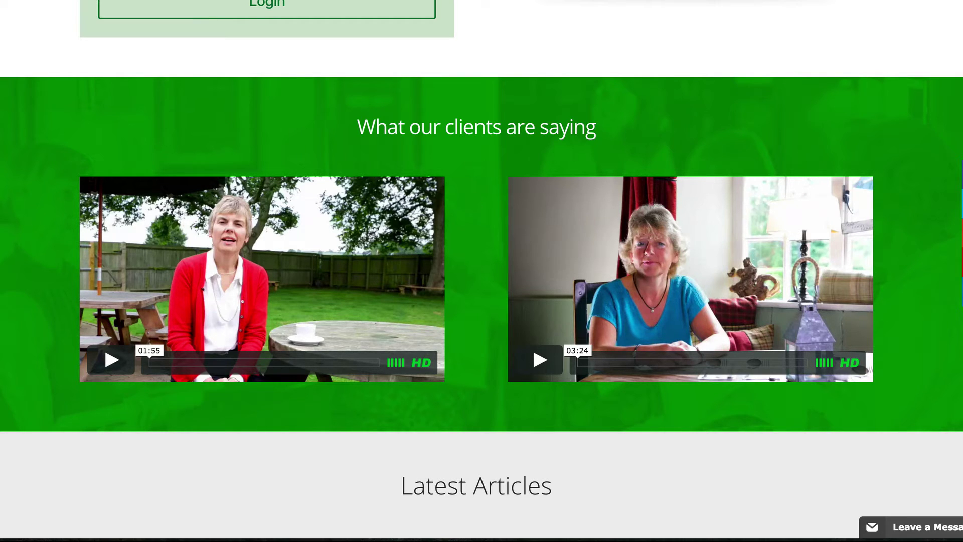
Step: Scroll the new Meadow Aesthetics homepage past the shop, testimonials and footer, then back up
{"action": "scroll", "coordinate": [361, 195], "scroll_direction": "down", "scroll_amount": 10}
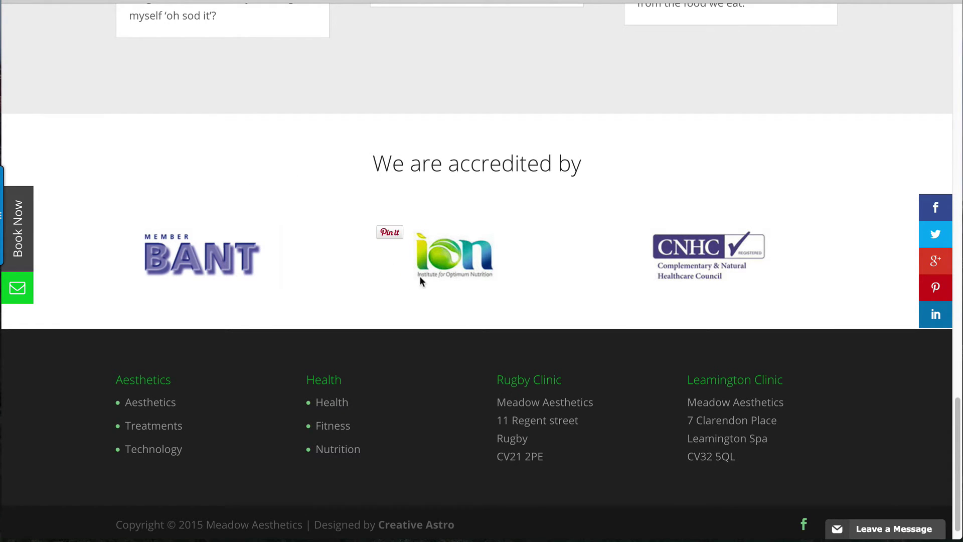
{"action": "scroll", "coordinate": [423, 278], "scroll_direction": "down", "scroll_amount": 1}
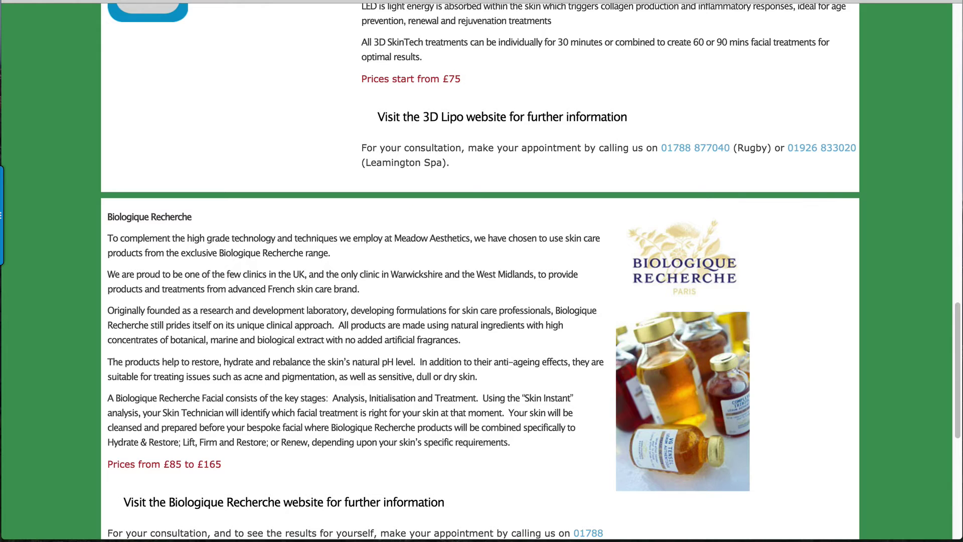
{"action": "scroll", "coordinate": [336, 239], "scroll_direction": "down", "scroll_amount": 8}
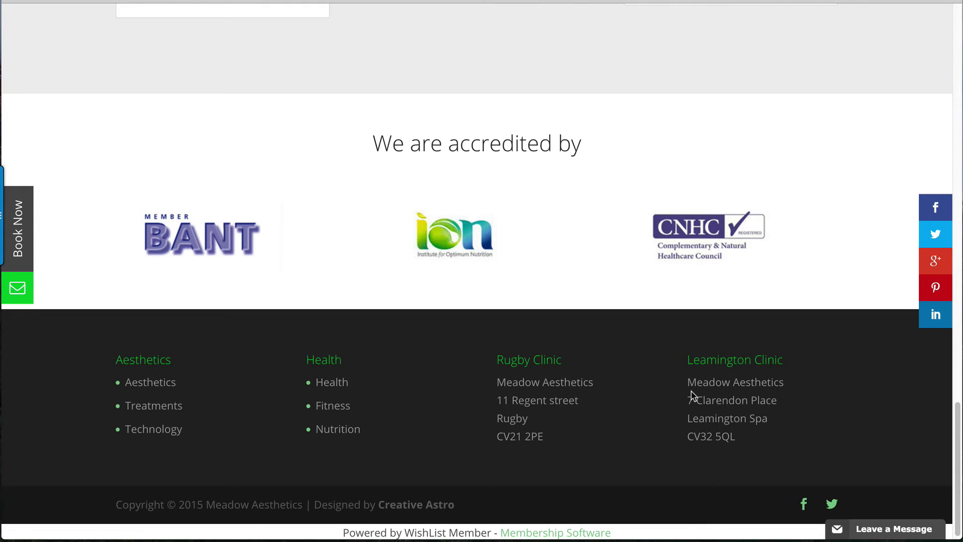
{"action": "scroll", "coordinate": [381, 251], "scroll_direction": "up", "scroll_amount": 20}
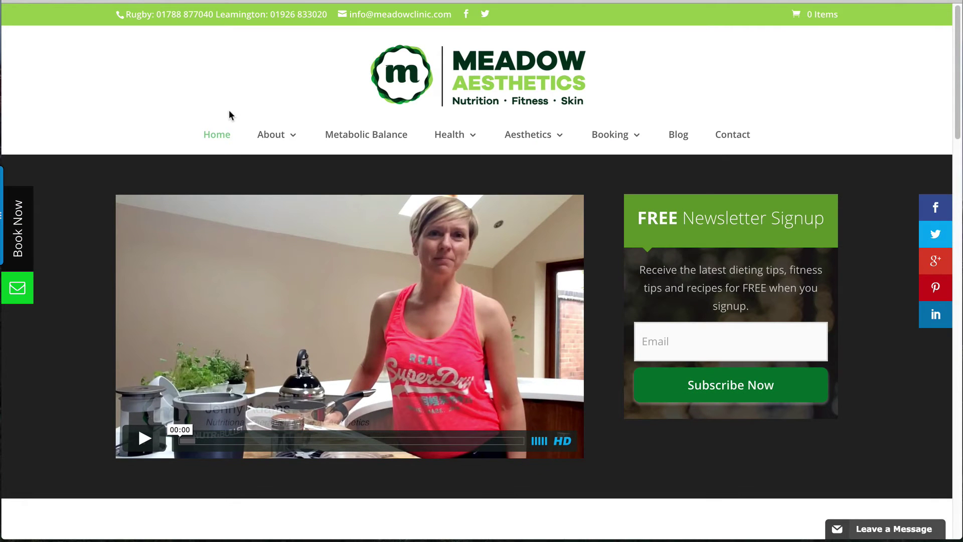
Step: Open the nutritional therapist's page from the About dropdown and scroll down it
{"action": "mouse_move", "coordinate": [276, 138]}
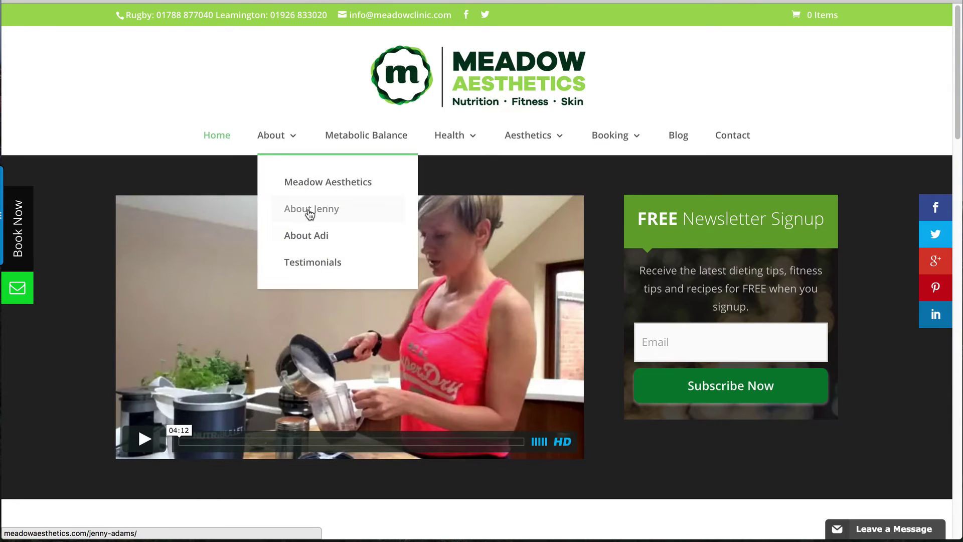
{"action": "left_click", "coordinate": [310, 210]}
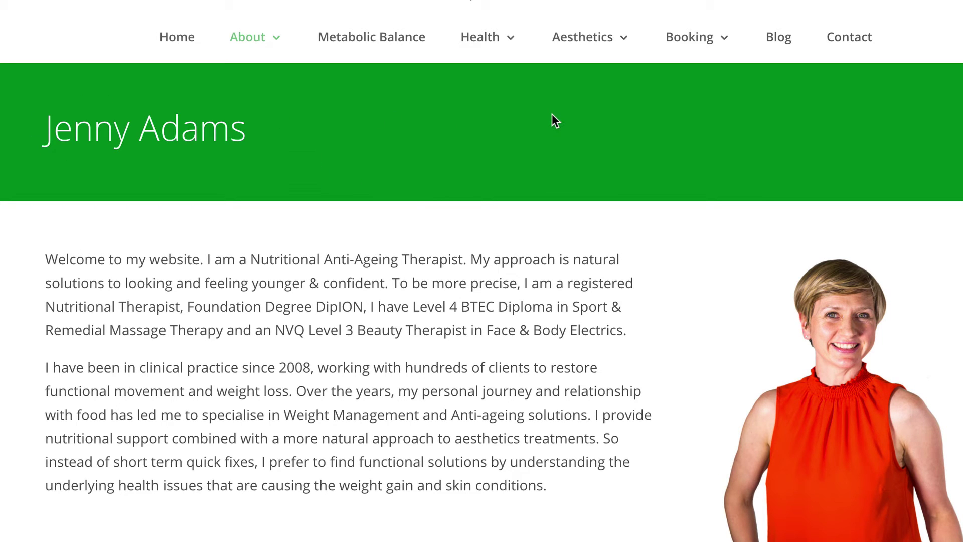
{"action": "scroll", "coordinate": [442, 160], "scroll_direction": "down", "scroll_amount": 3}
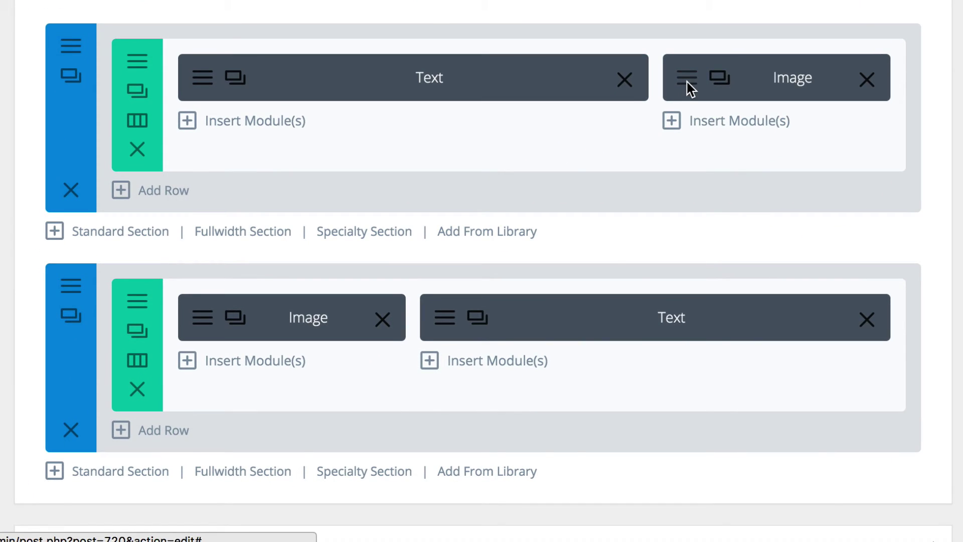
Step: Close the photo's Image module settings, then view the welcome Text module's content editor
{"action": "left_click", "coordinate": [583, 153]}
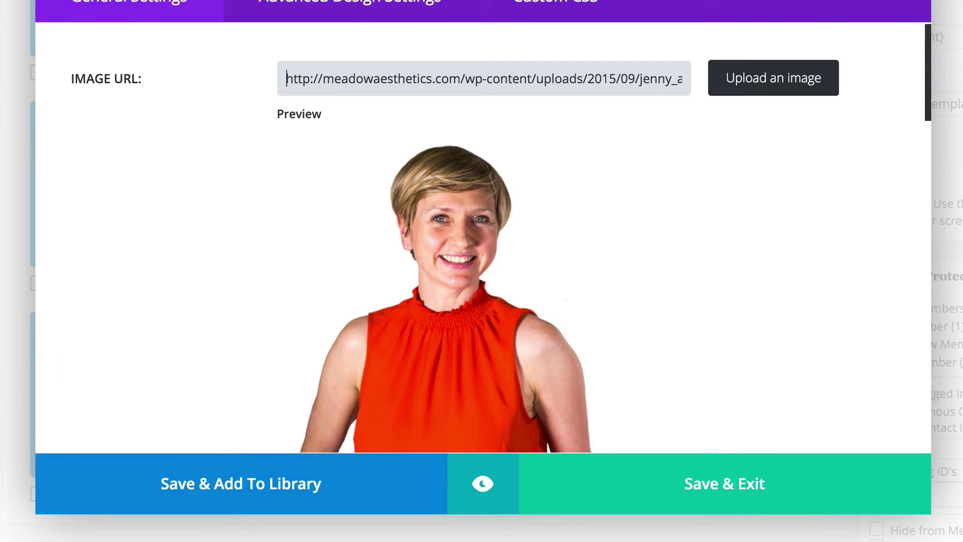
{"action": "left_click", "coordinate": [725, 483]}
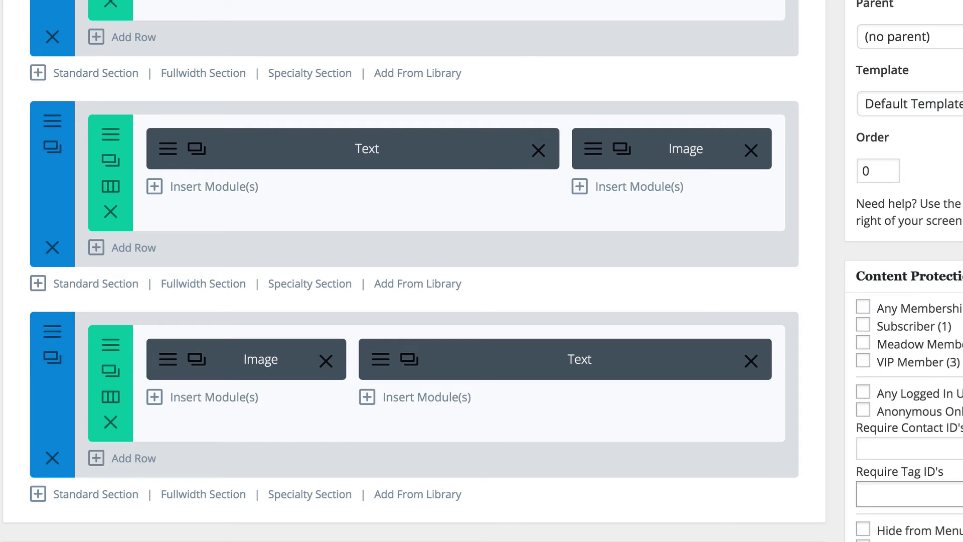
{"action": "left_click", "coordinate": [164, 146]}
{"action": "scroll", "coordinate": [178, 195], "scroll_direction": "down", "scroll_amount": 5}
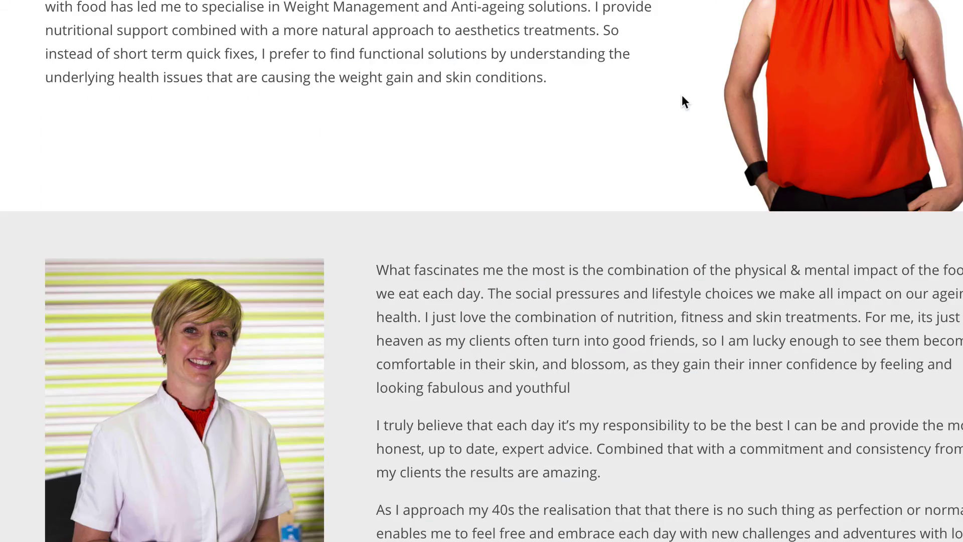
{"action": "scroll", "coordinate": [682, 101], "scroll_direction": "up", "scroll_amount": 3}
{"action": "scroll", "coordinate": [682, 101], "scroll_direction": "up", "scroll_amount": 1}
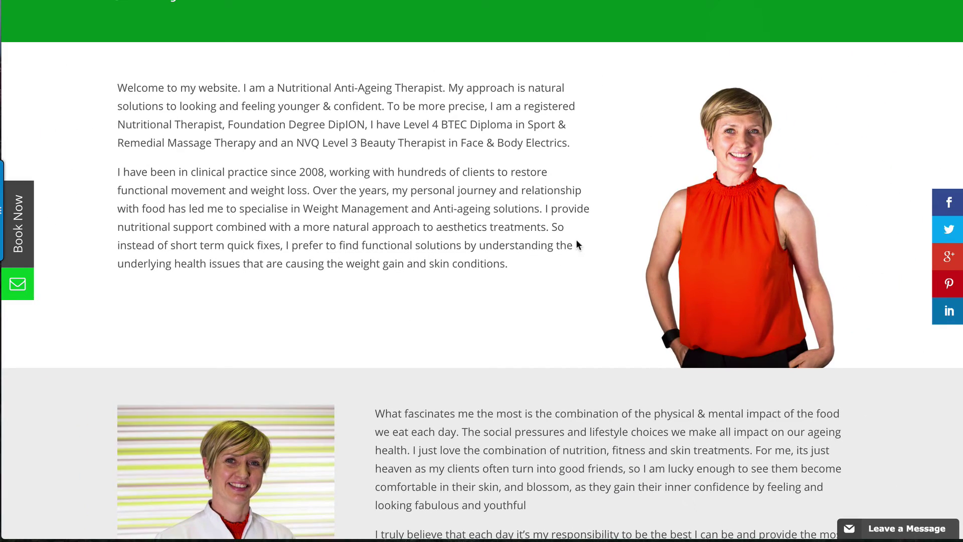
Step: Open the new site's Contact page and scroll down to its form and clinic maps
{"action": "scroll", "coordinate": [603, 276], "scroll_direction": "down", "scroll_amount": 6}
{"action": "scroll", "coordinate": [594, 192], "scroll_direction": "up", "scroll_amount": 10}
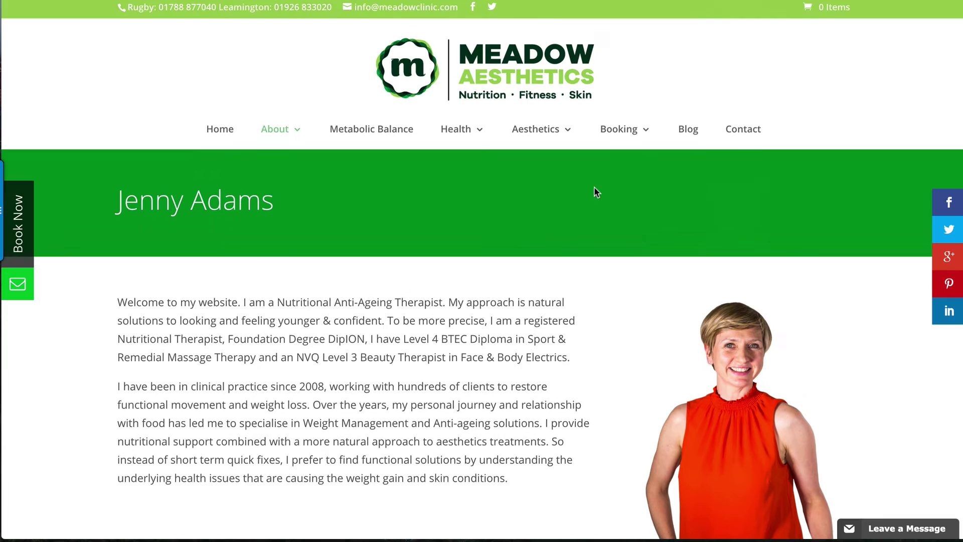
{"action": "left_click", "coordinate": [749, 135]}
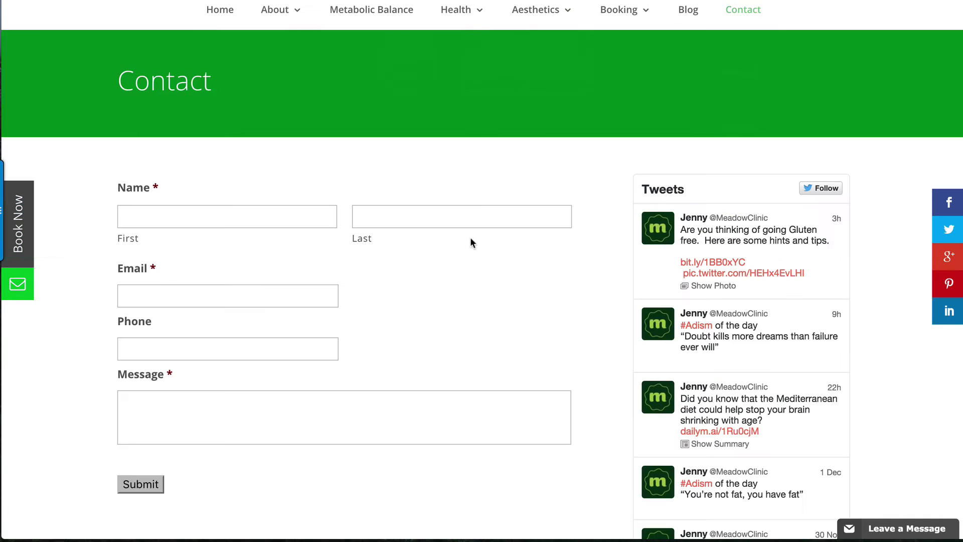
{"action": "scroll", "coordinate": [619, 204], "scroll_direction": "down", "scroll_amount": 10}
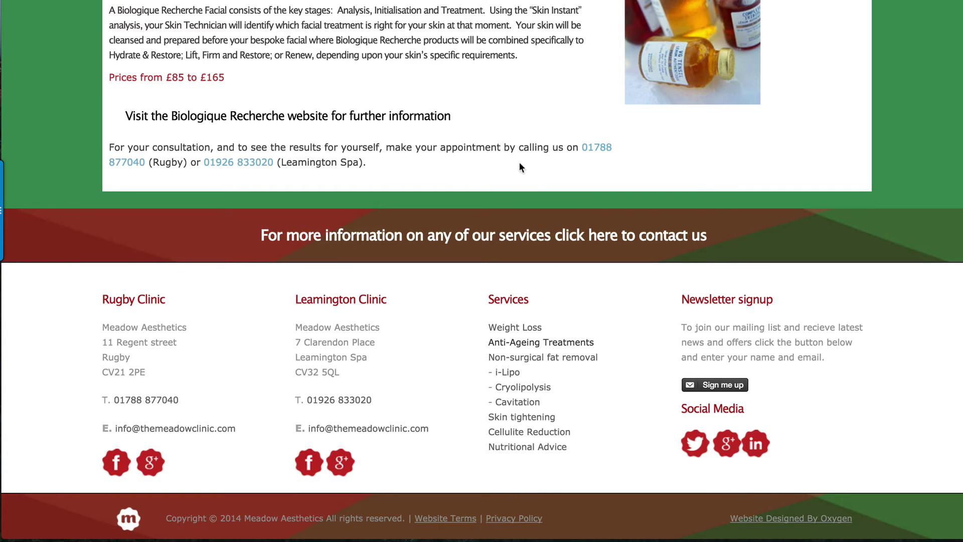
{"action": "scroll", "coordinate": [520, 161], "scroll_direction": "up", "scroll_amount": 8}
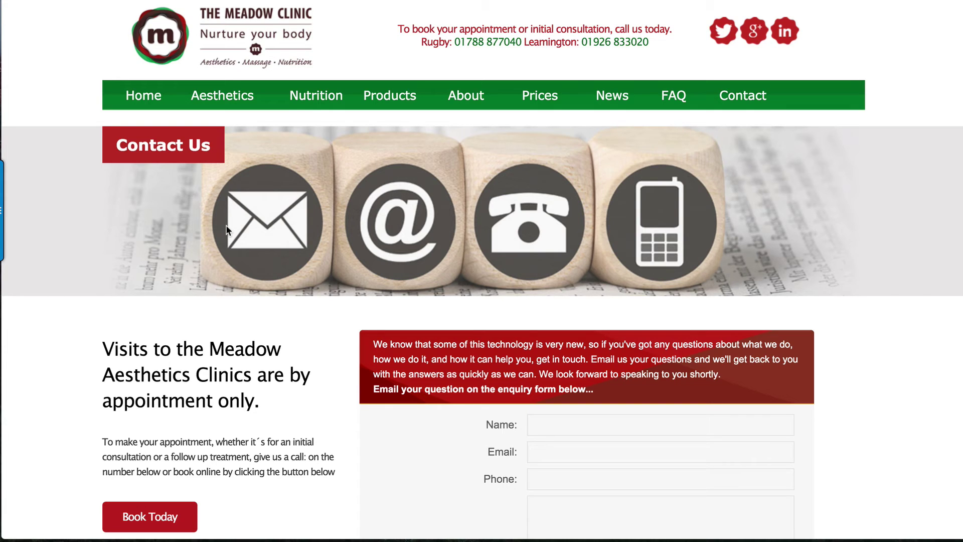
Step: Scroll the old clinic's enquiry form, captcha and maps, then try its Name and Email fields
{"action": "scroll", "coordinate": [226, 229], "scroll_direction": "down", "scroll_amount": 2}
{"action": "scroll", "coordinate": [225, 230], "scroll_direction": "down", "scroll_amount": 2}
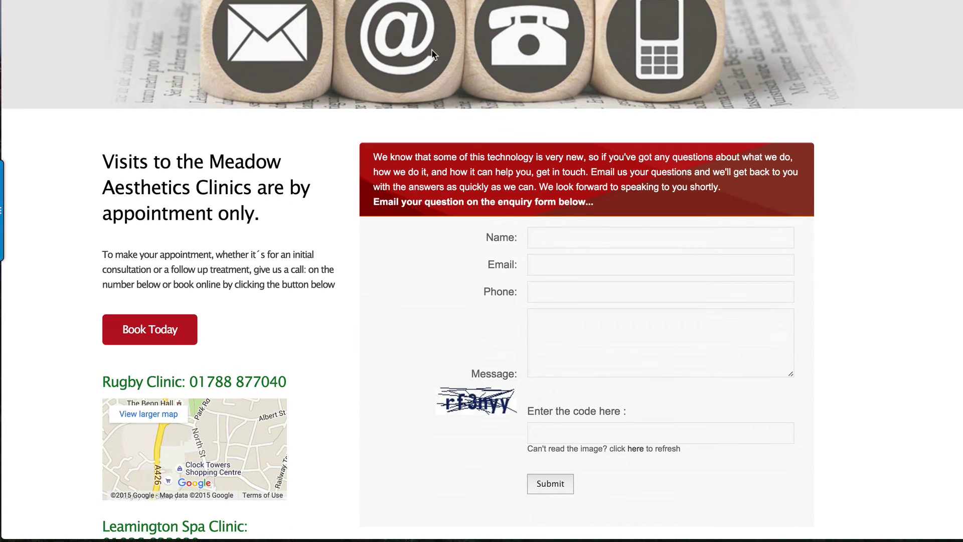
{"action": "scroll", "coordinate": [309, 255], "scroll_direction": "down", "scroll_amount": 2}
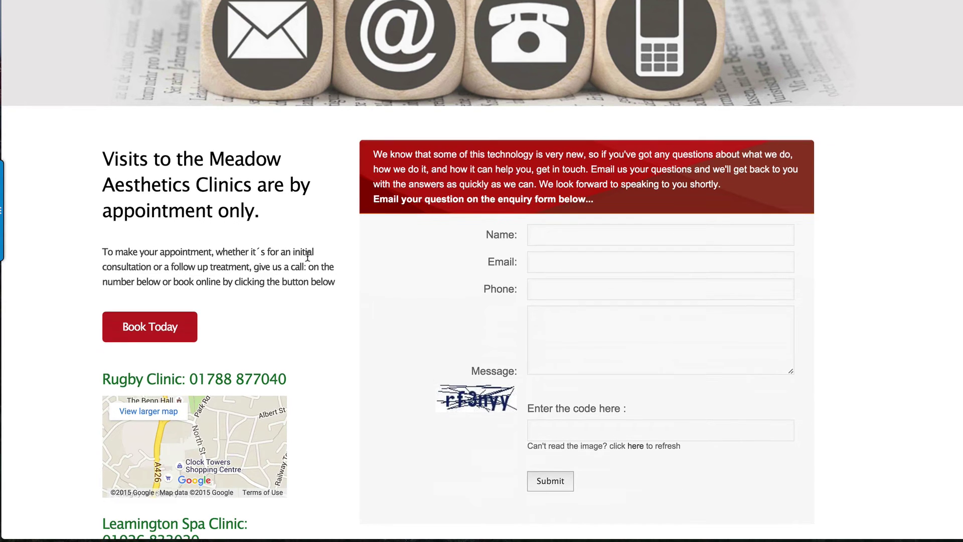
{"action": "scroll", "coordinate": [327, 257], "scroll_direction": "down", "scroll_amount": 1}
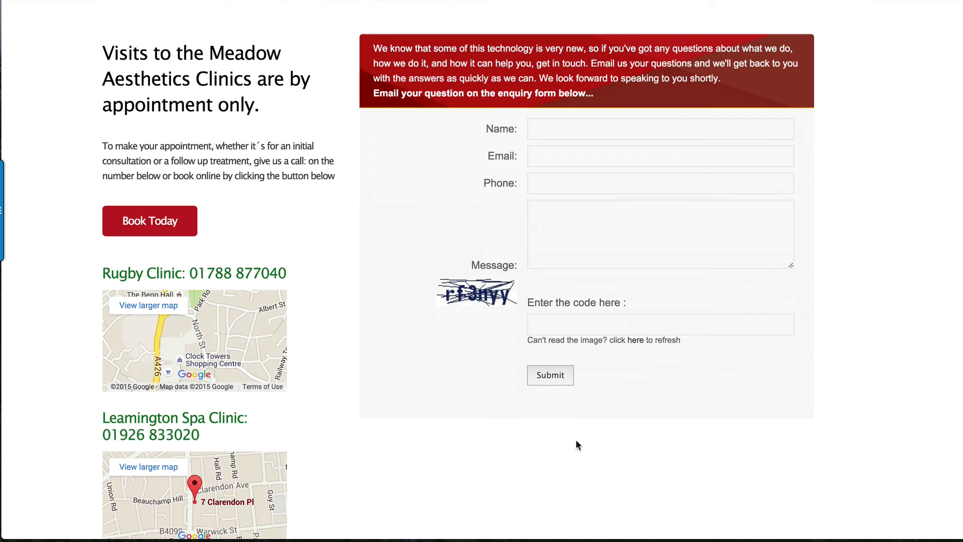
{"action": "scroll", "coordinate": [439, 335], "scroll_direction": "down", "scroll_amount": 3}
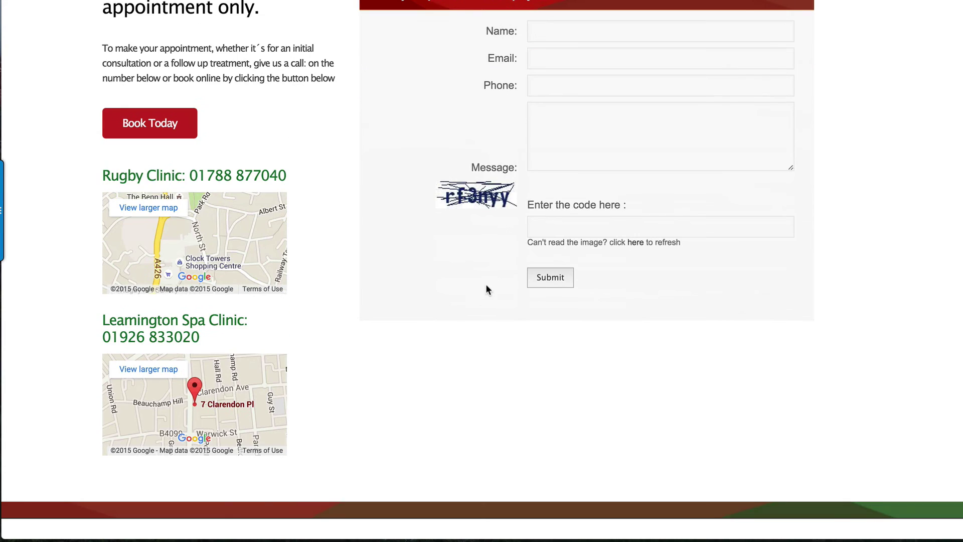
{"action": "scroll", "coordinate": [489, 286], "scroll_direction": "up", "scroll_amount": 2}
{"action": "scroll", "coordinate": [497, 182], "scroll_direction": "up", "scroll_amount": 3}
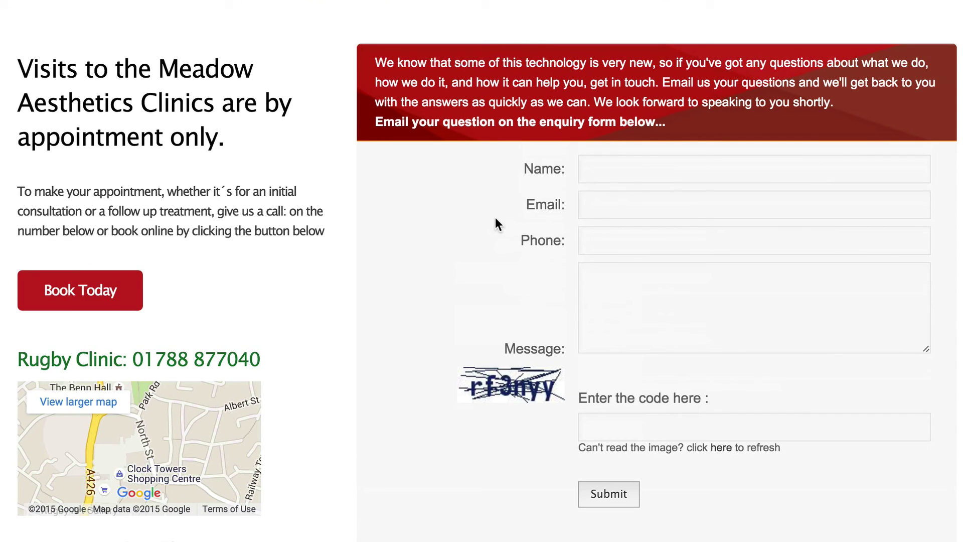
{"action": "left_click", "coordinate": [608, 170]}
{"action": "left_click", "coordinate": [597, 214]}
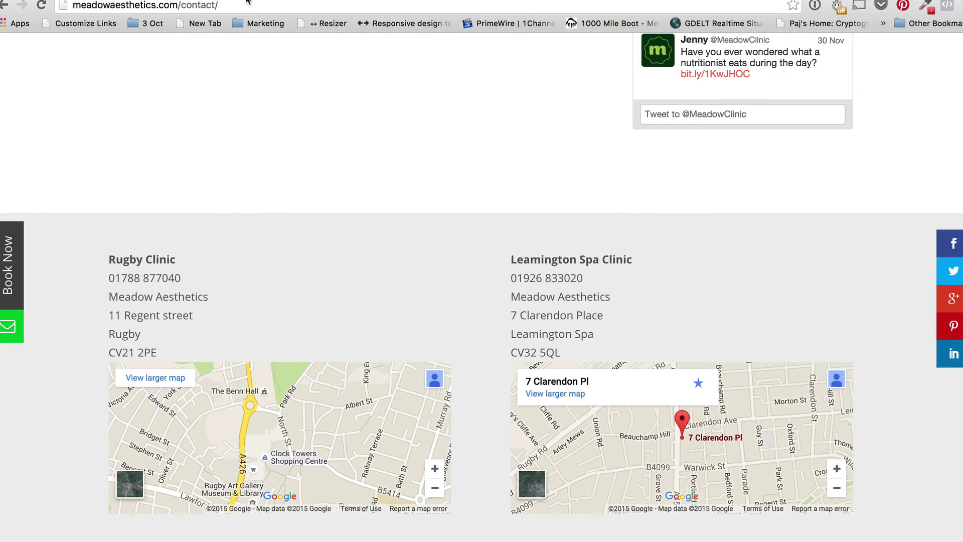
Step: Try the Email and Phone fields on the new site's contact form
{"action": "scroll", "coordinate": [321, 341], "scroll_direction": "up", "scroll_amount": 10}
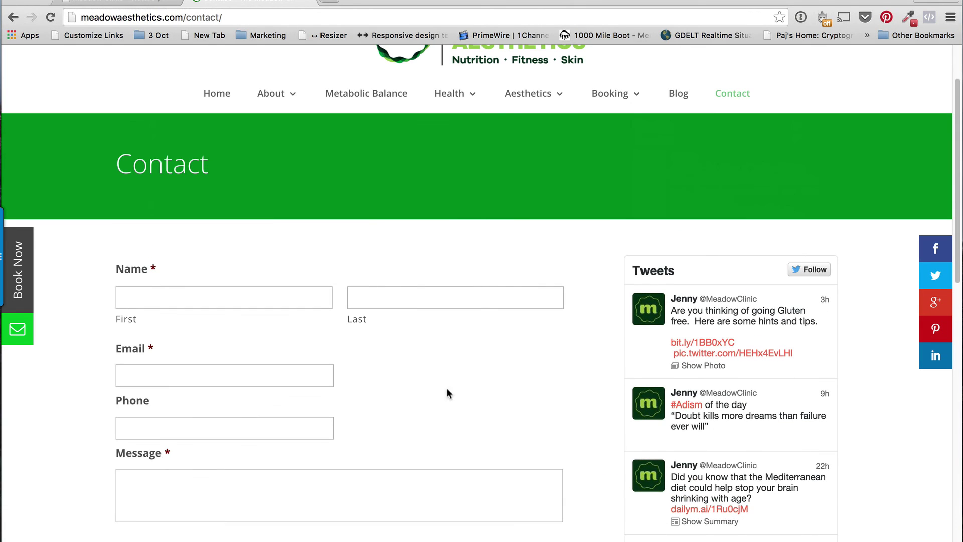
{"action": "left_click", "coordinate": [148, 293]}
{"action": "left_click", "coordinate": [170, 376]}
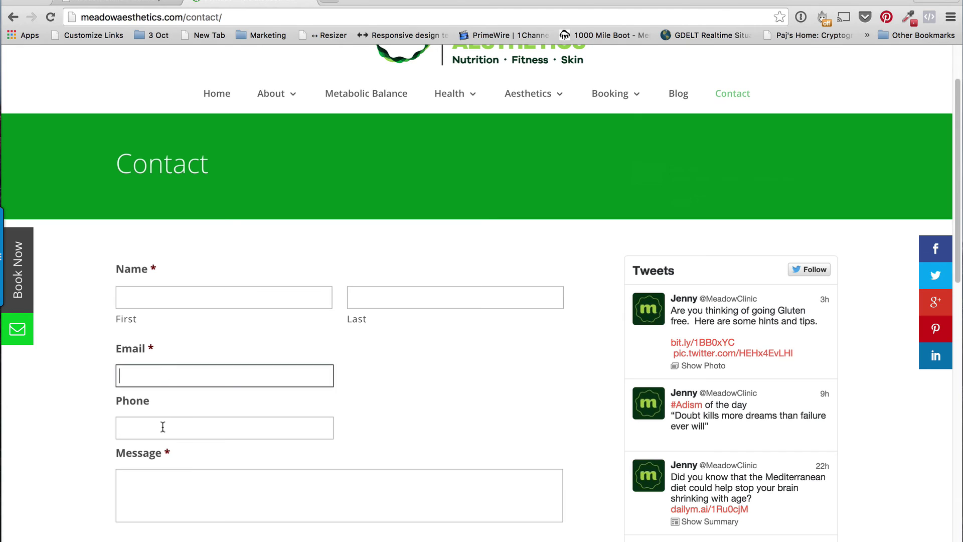
{"action": "left_click", "coordinate": [163, 428]}
Step: Scroll the old Meadow Clinic contact page, then move to the Metabolic Balance tab
{"action": "left_click", "coordinate": [144, 3]}
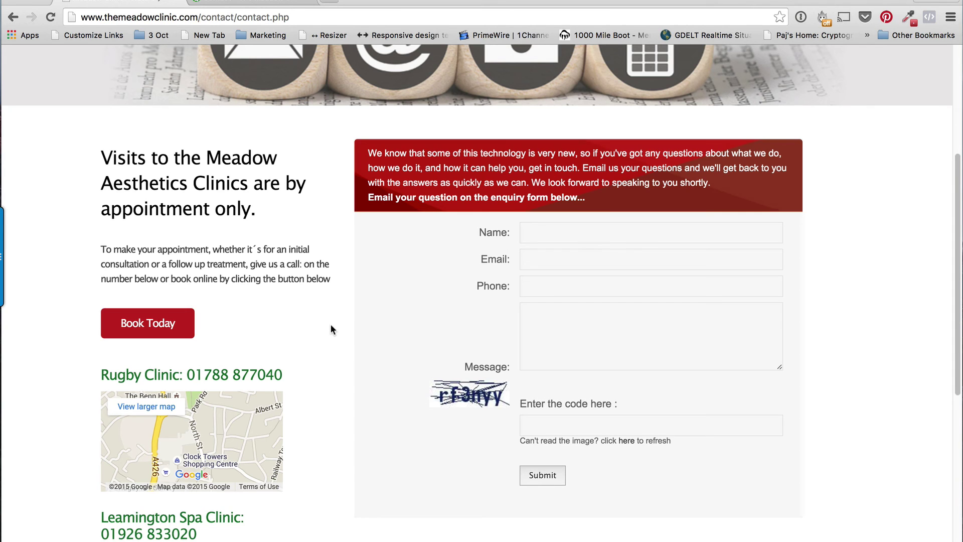
{"action": "scroll", "coordinate": [331, 329], "scroll_direction": "down", "scroll_amount": 5}
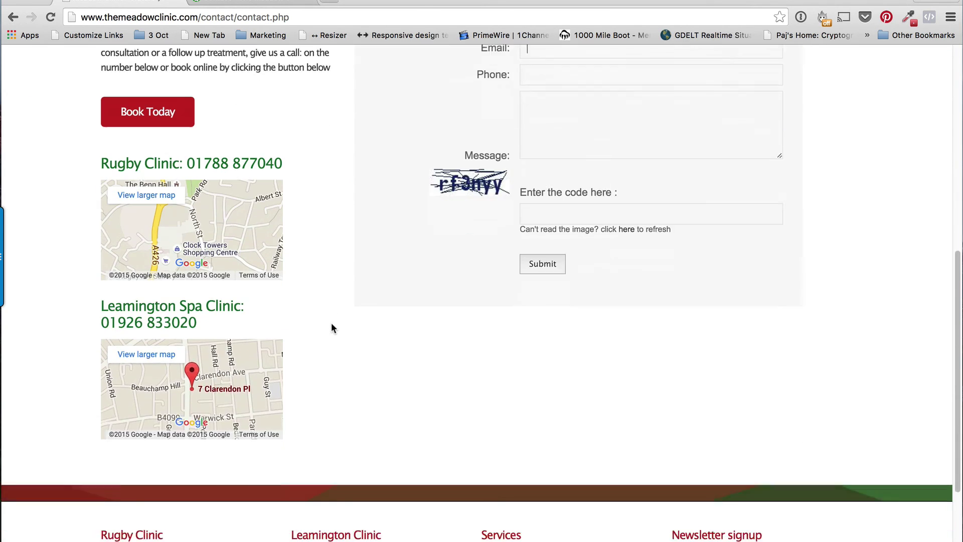
{"action": "scroll", "coordinate": [332, 321], "scroll_direction": "down", "scroll_amount": 2}
{"action": "scroll", "coordinate": [336, 317], "scroll_direction": "down", "scroll_amount": 1}
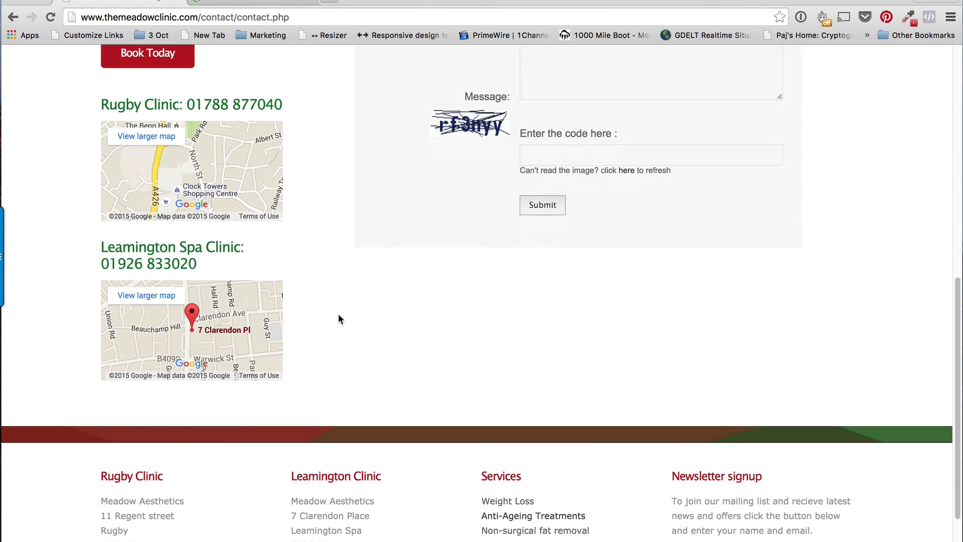
{"action": "key", "text": "ctrl+Tab"}
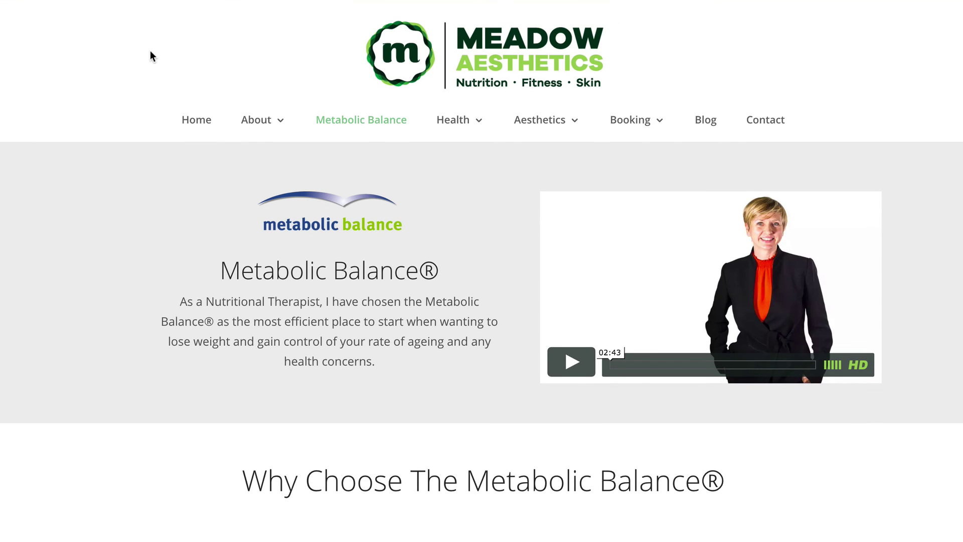
{"action": "scroll", "coordinate": [149, 50], "scroll_direction": "down", "scroll_amount": 2}
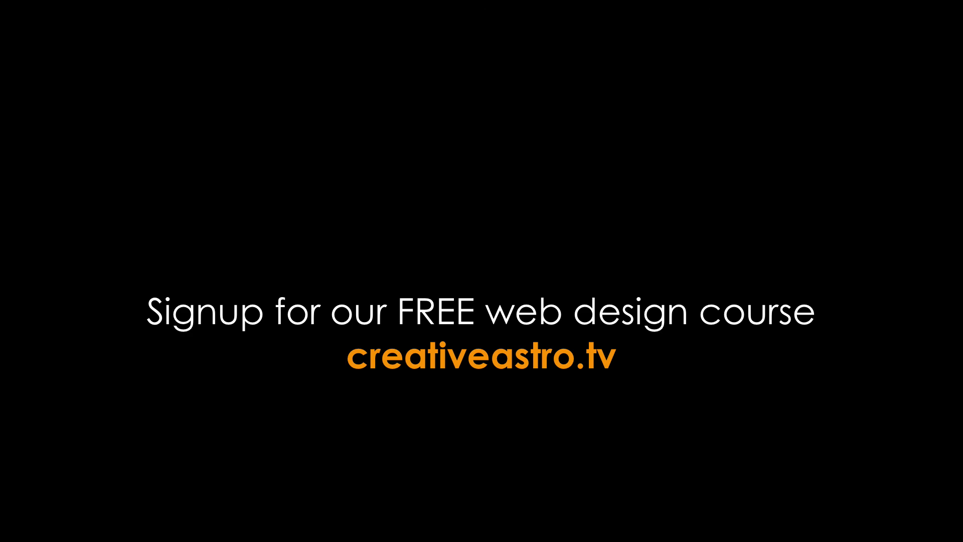